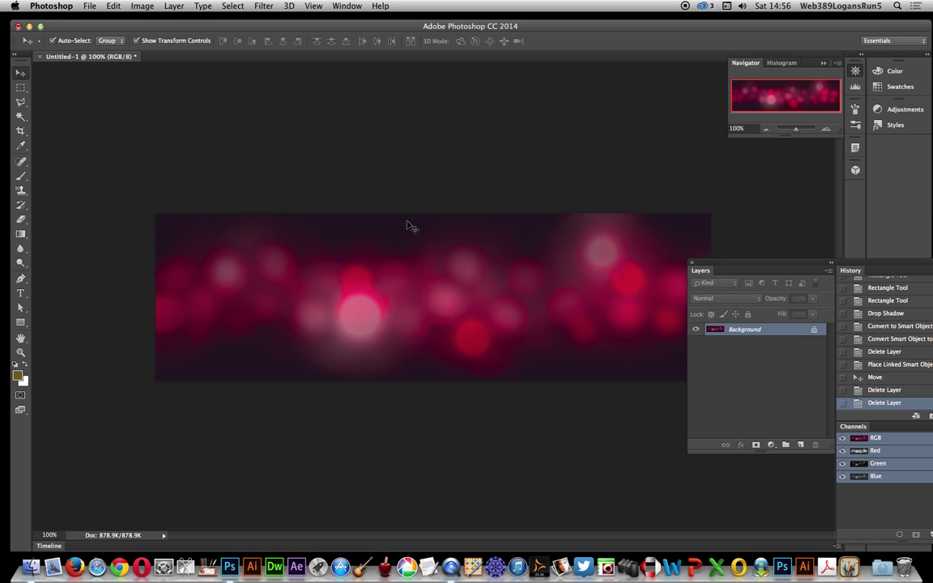
Step: Create Layer 1 and draw an olive rectangle across the banner's left-centre
click(21, 322)
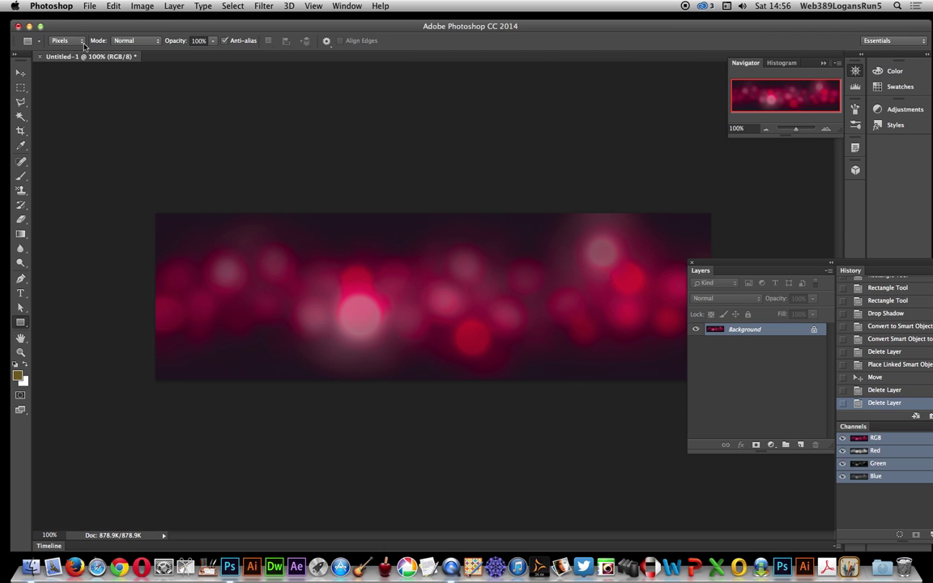
click(175, 7)
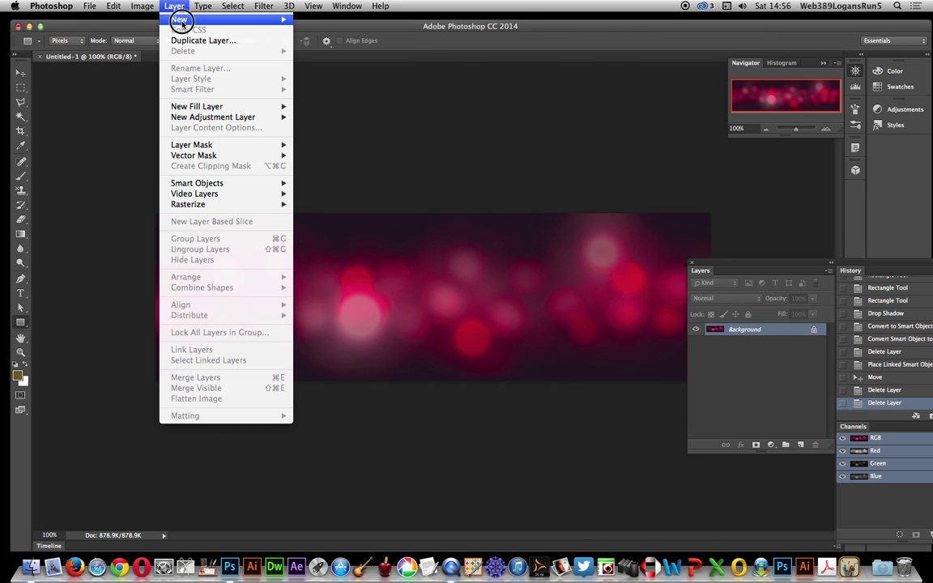
mouse_move(180, 18)
click(313, 22)
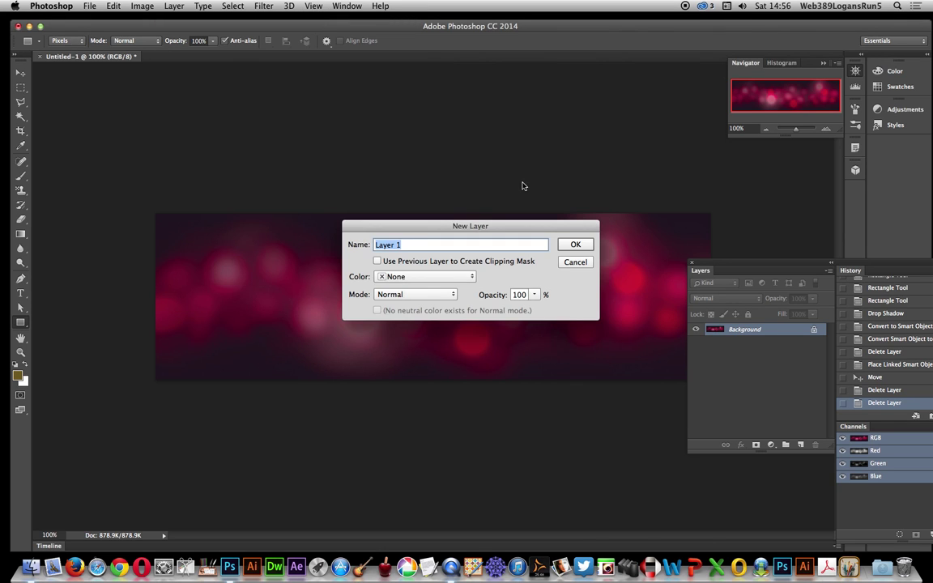
click(570, 245)
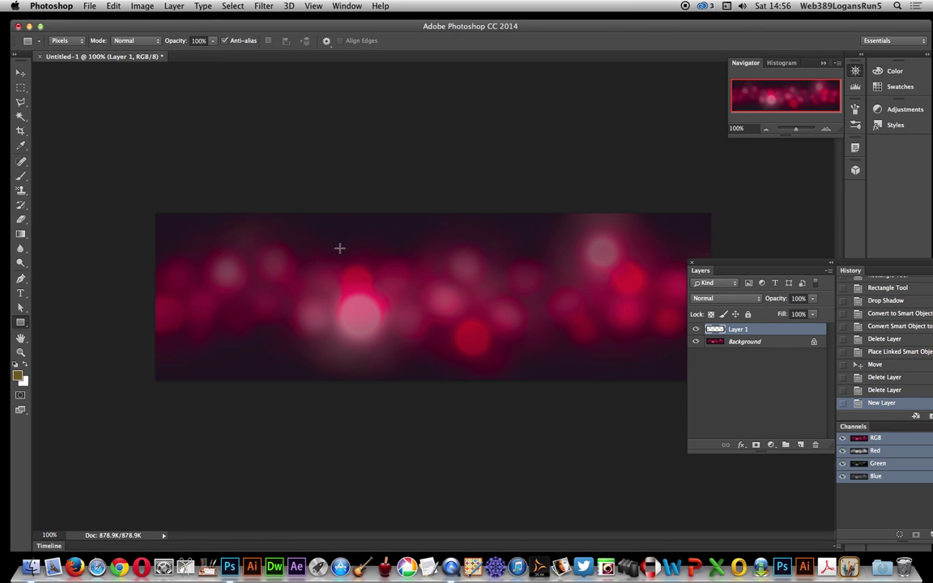
drag(276, 263, 468, 327)
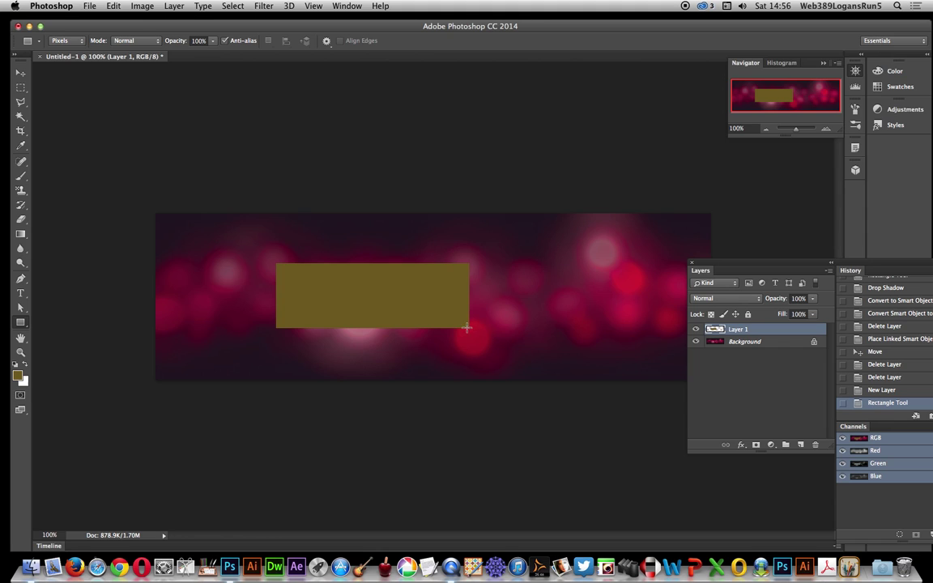
drag(21, 325, 58, 375)
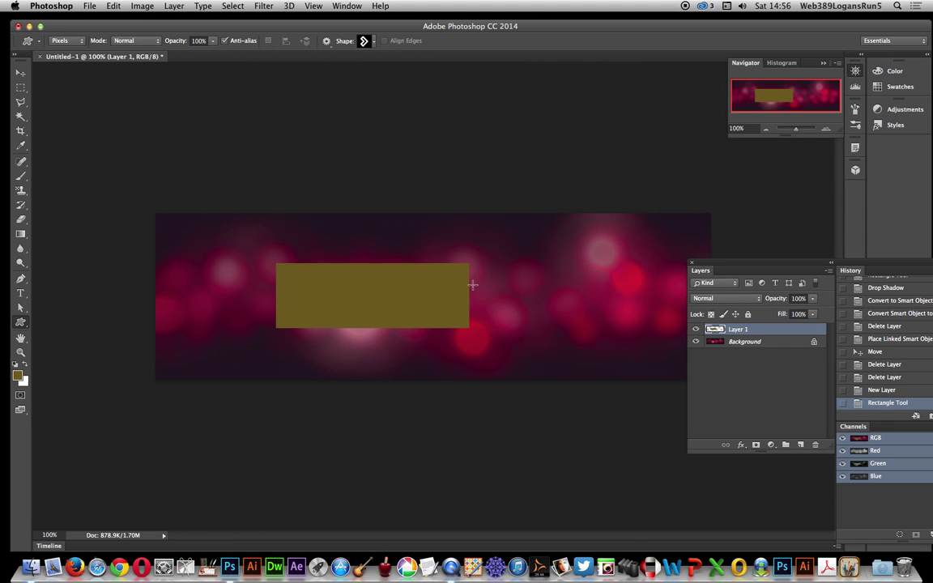
Step: Set the foreground to bright yellow and draw a large chevron arrow over the bar's right end
click(18, 375)
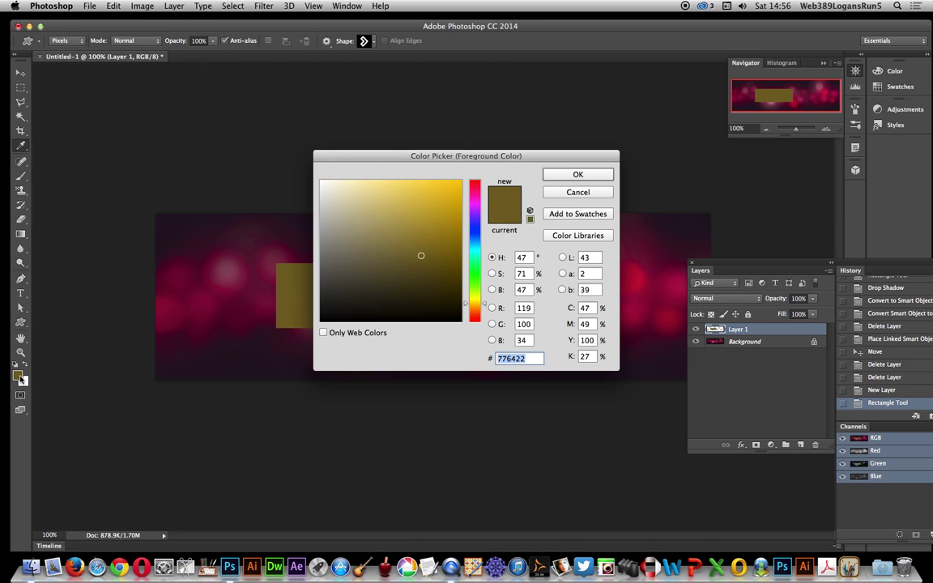
click(460, 183)
click(564, 179)
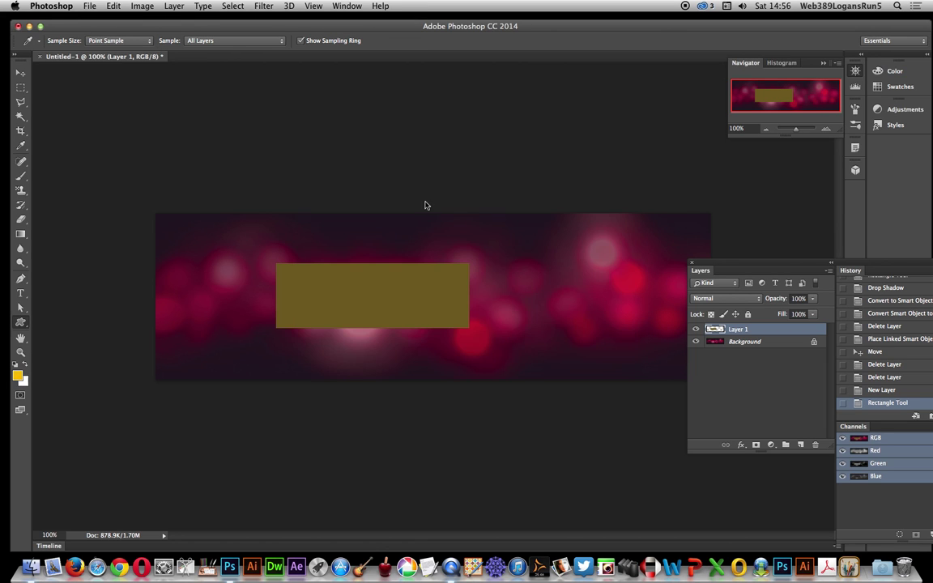
drag(411, 219, 533, 376)
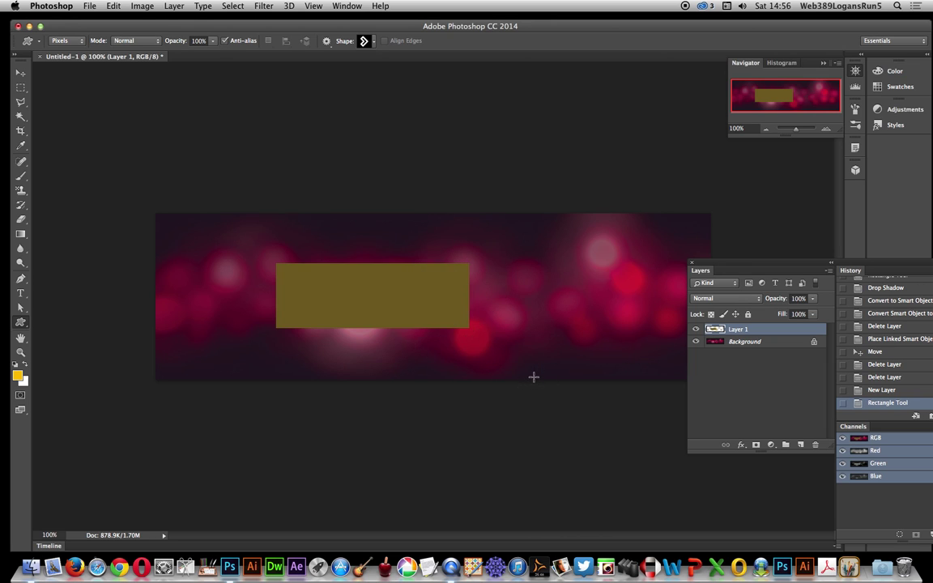
Step: Draw a row of yellow ellipse dots along the olive bar
click(20, 323)
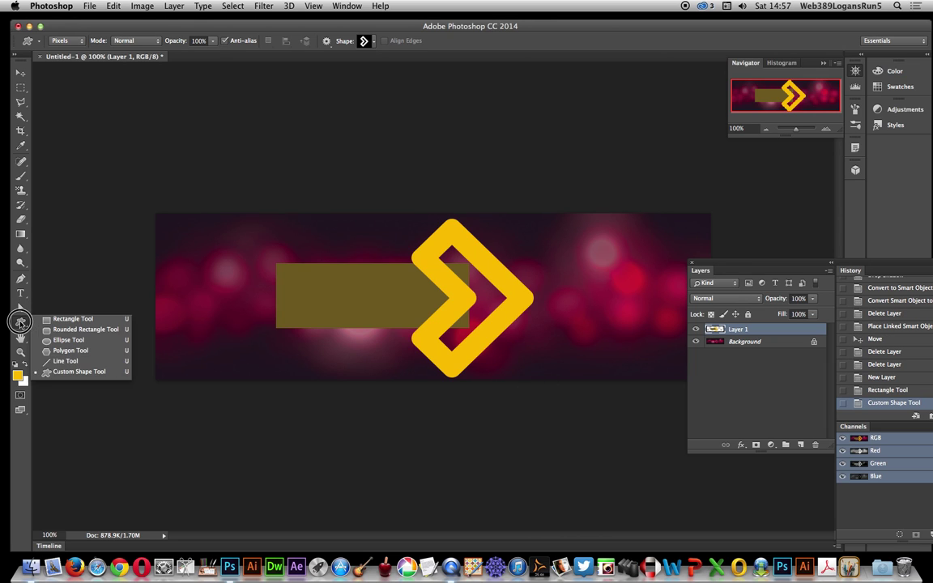
click(71, 341)
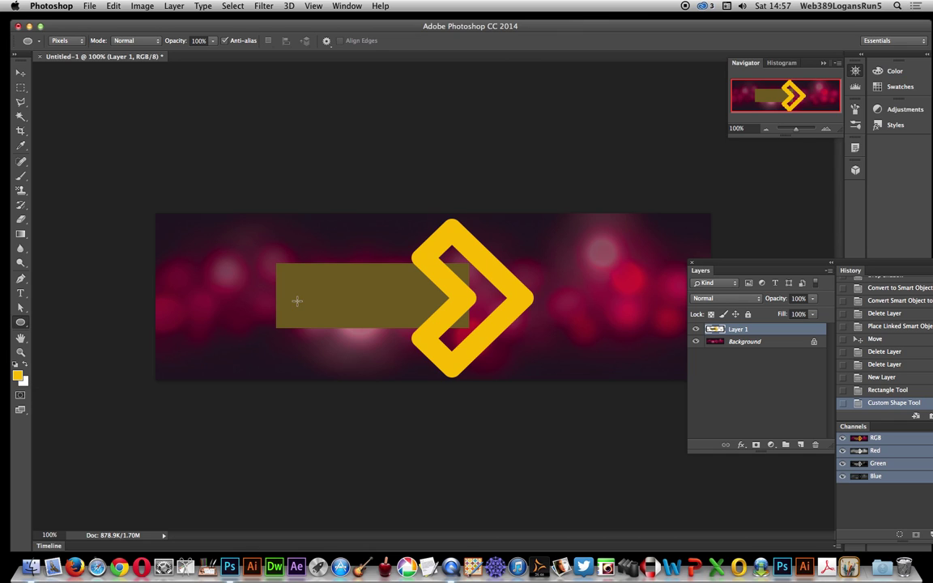
mouse_move(286, 282)
mouse_down()
mouse_move(315, 311)
mouse_move(338, 294)
mouse_move(332, 309)
mouse_move(362, 312)
mouse_up()
drag(362, 277, 402, 305)
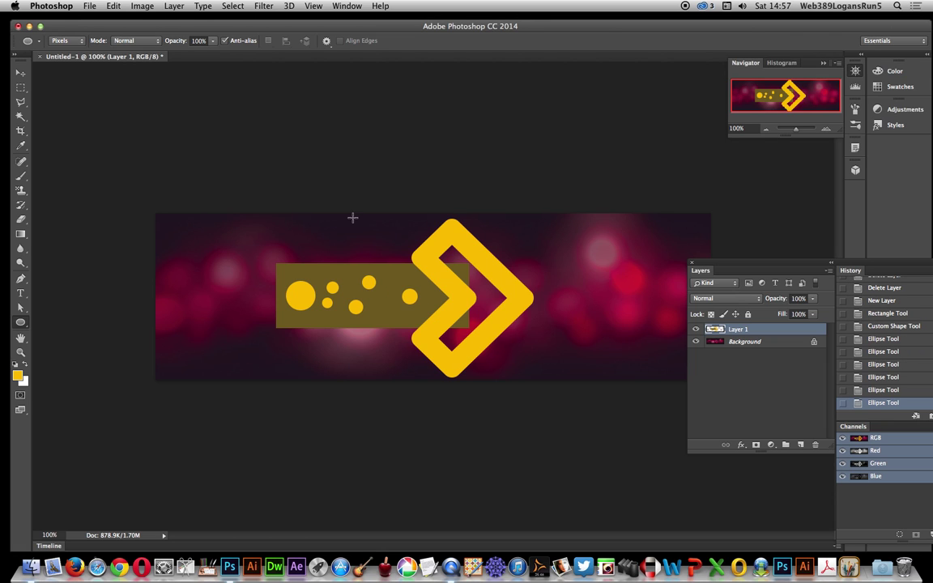
click(174, 5)
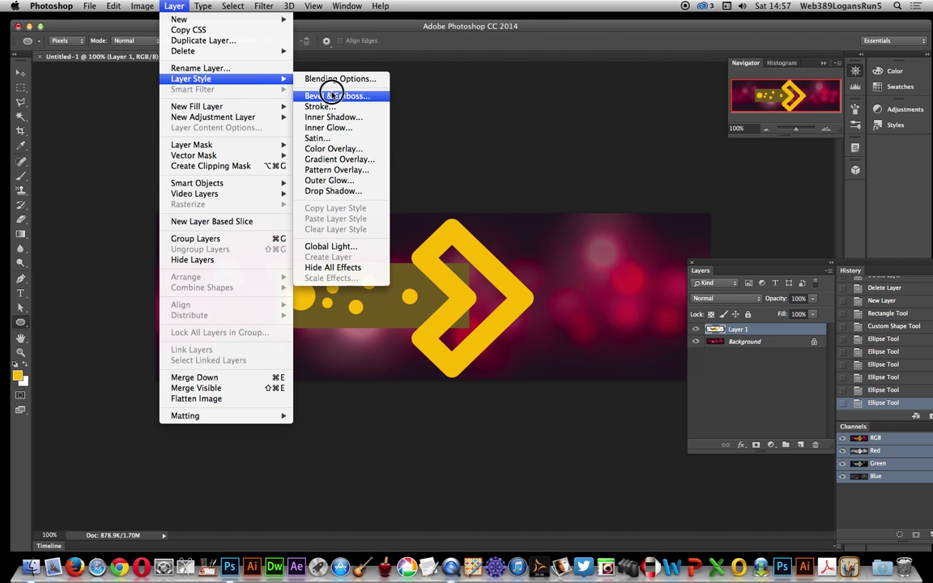
Step: Apply a Drop Shadow layer style to Layer 1 with its default settings
click(333, 188)
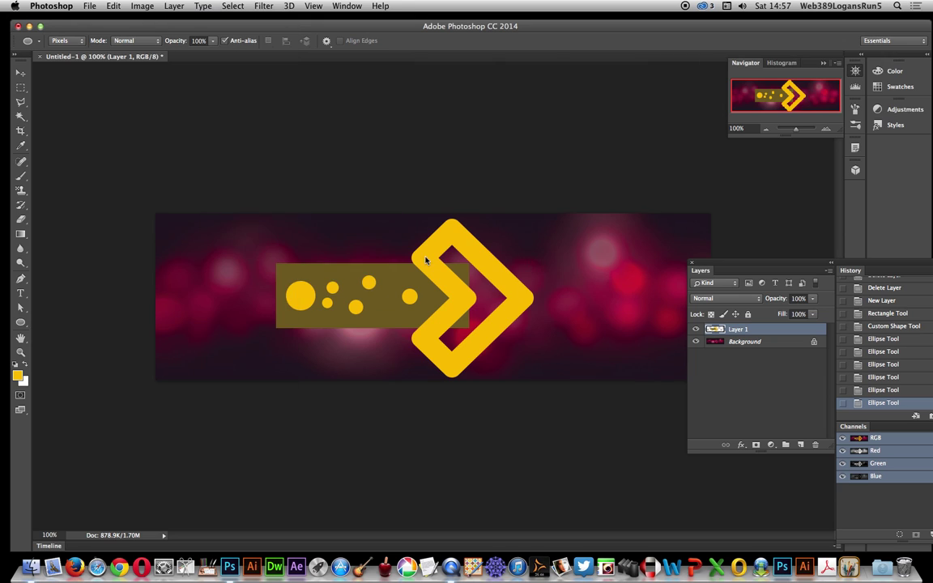
click(635, 119)
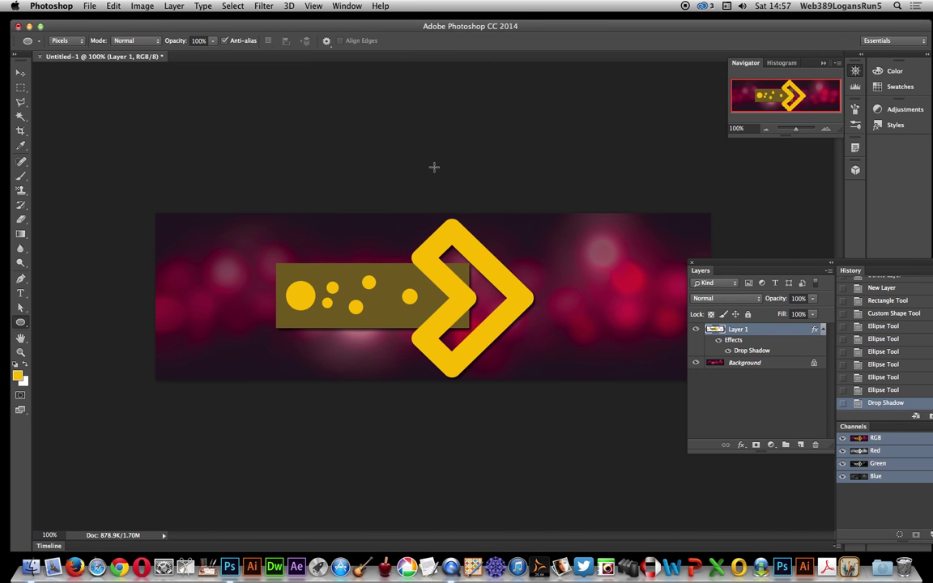
click(264, 6)
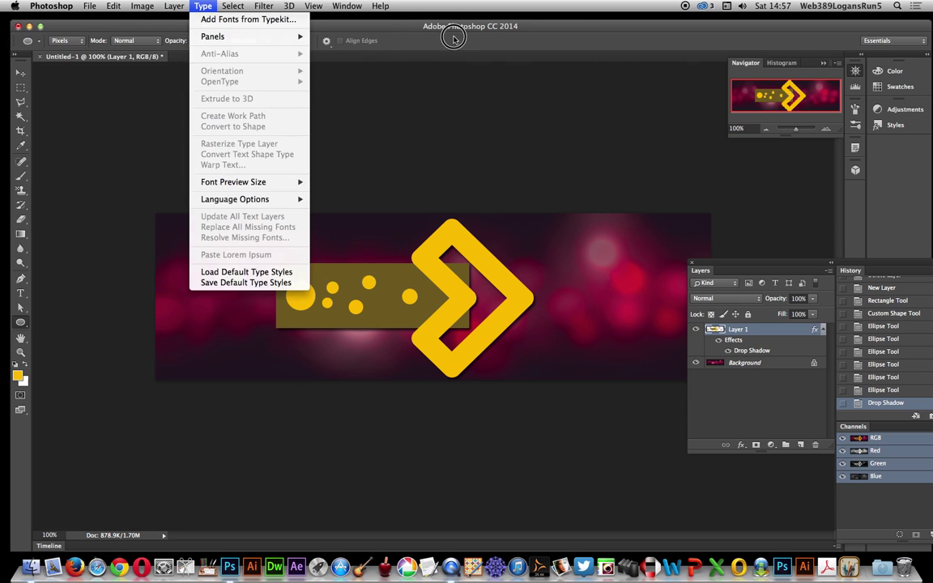
click(406, 18)
click(175, 6)
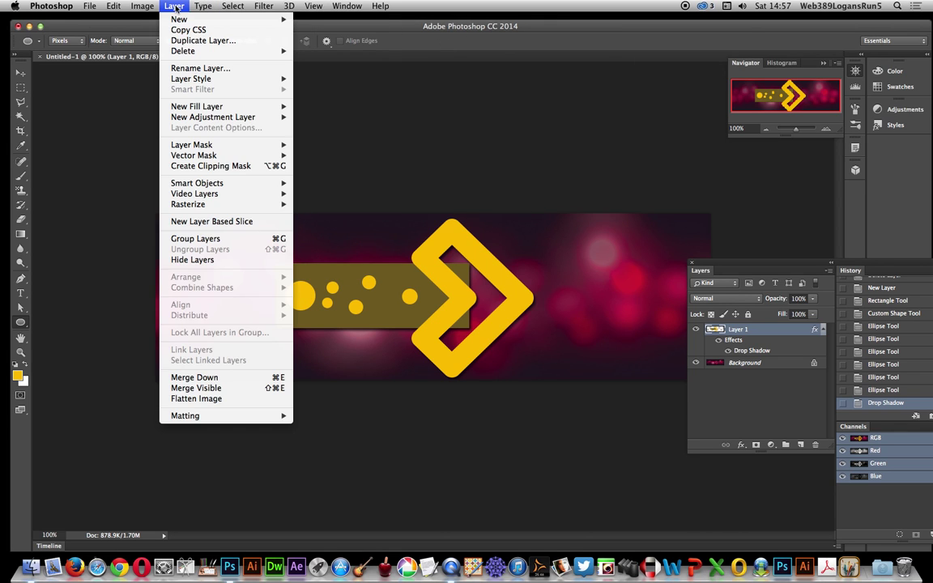
Step: Convert Layer 1 to a smart object, then convert it to a linked smart object
mouse_move(198, 186)
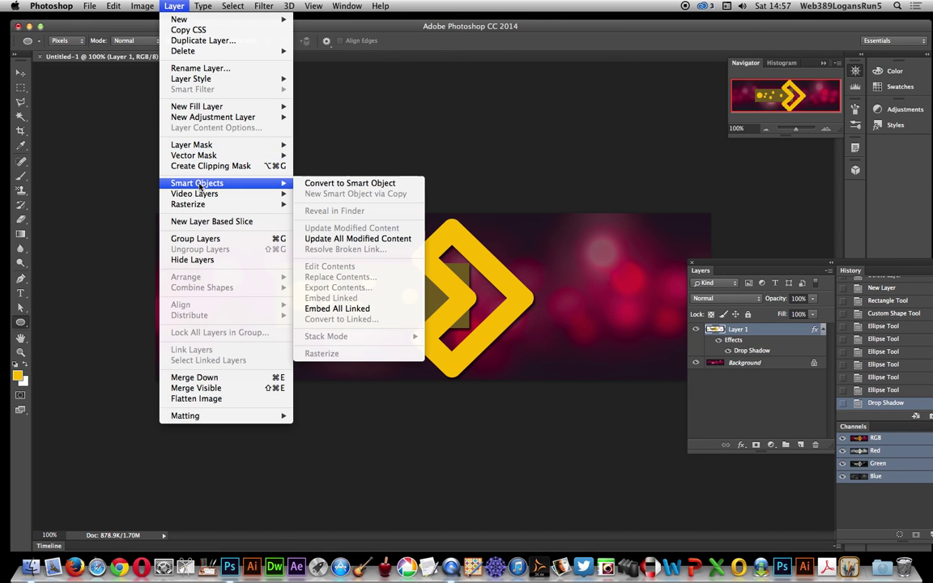
click(356, 184)
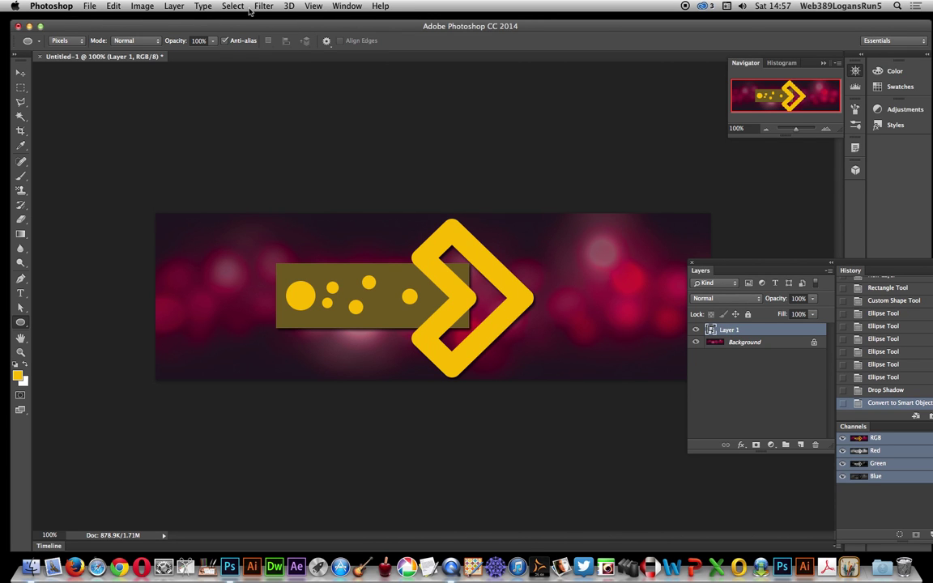
click(176, 7)
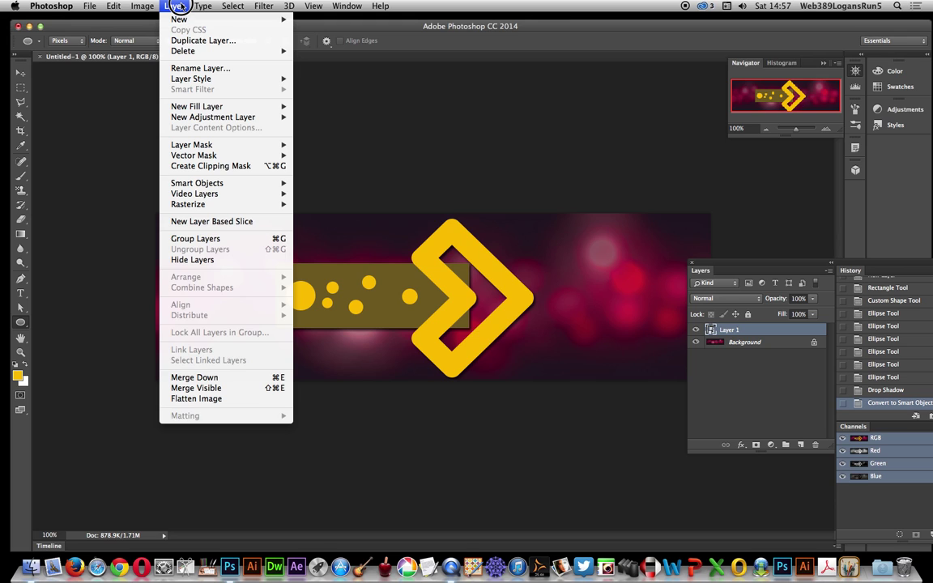
mouse_move(203, 183)
mouse_move(343, 339)
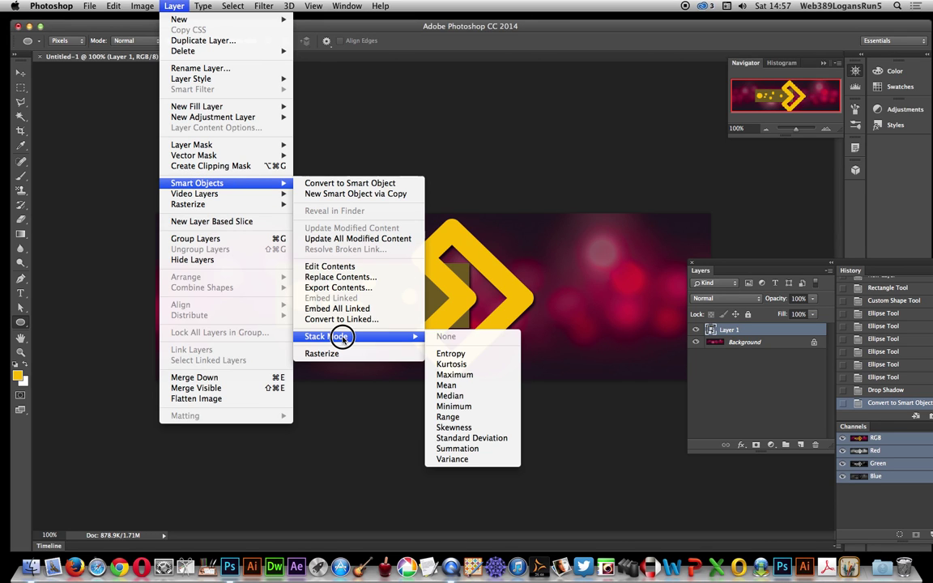
click(339, 319)
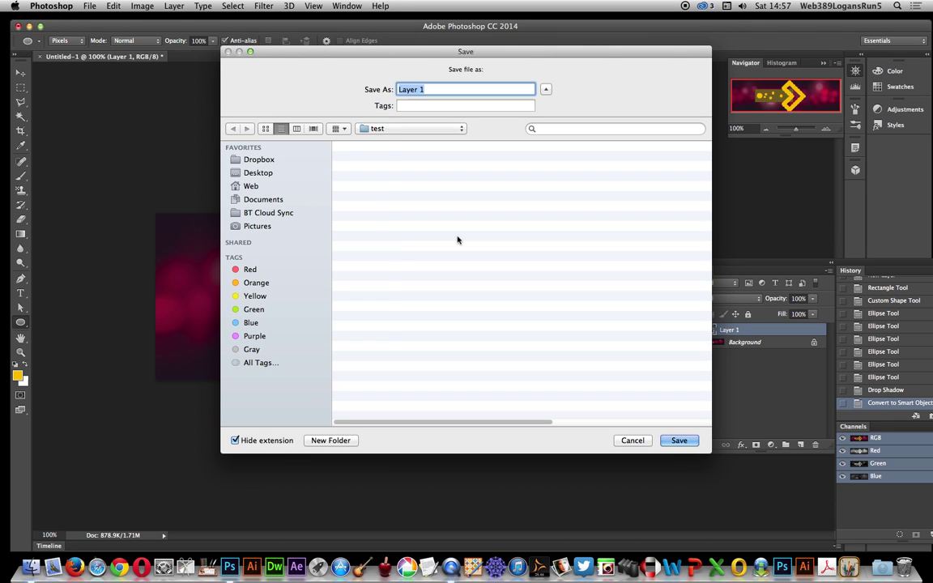
Step: Save the linked file as arrow3.psb in the test folder and delete the arrow layer
click(377, 161)
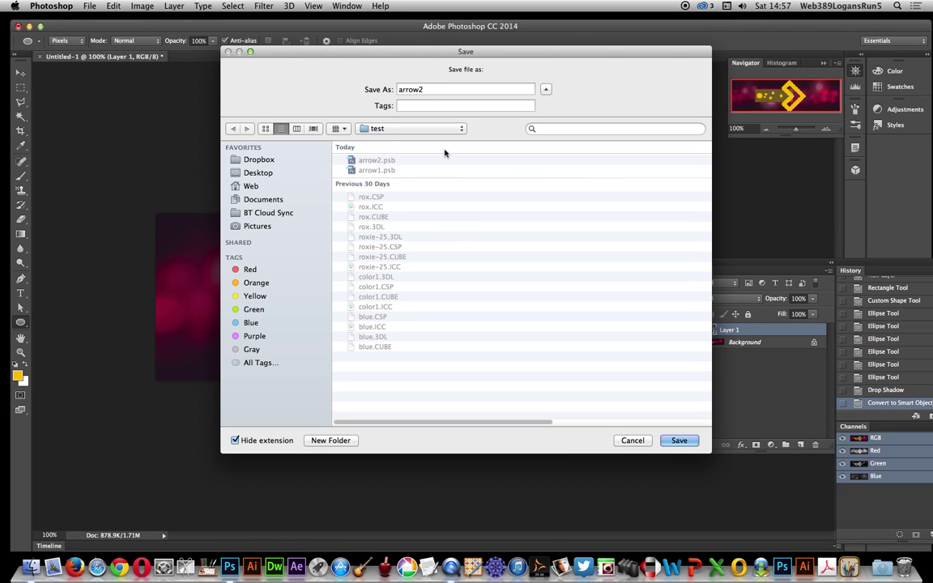
click(420, 89)
key(BackSpace)
text(3)
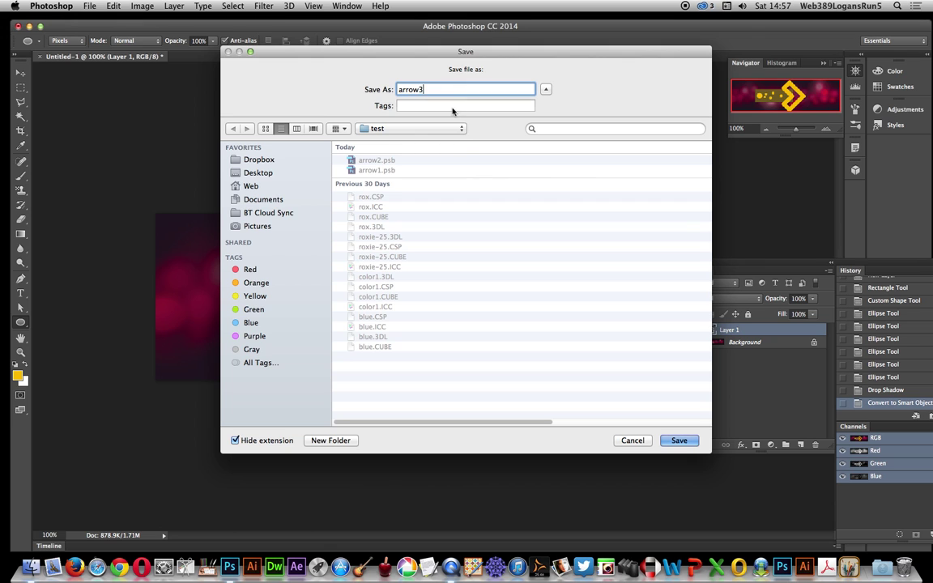
key(Return)
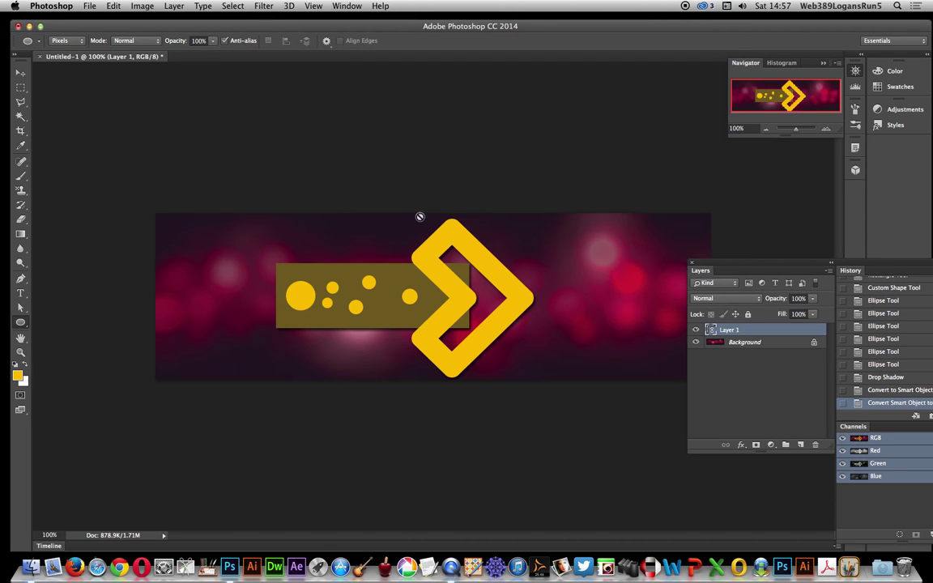
key(BackSpace)
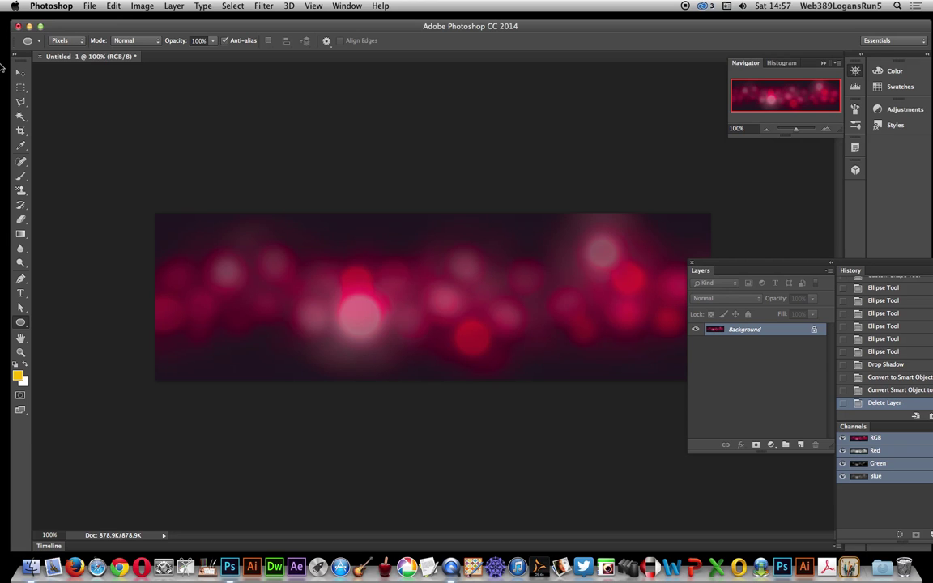
Step: Place Linked arrow3.psb, scaled to about 69% and positioned near the banner's left edge
click(89, 6)
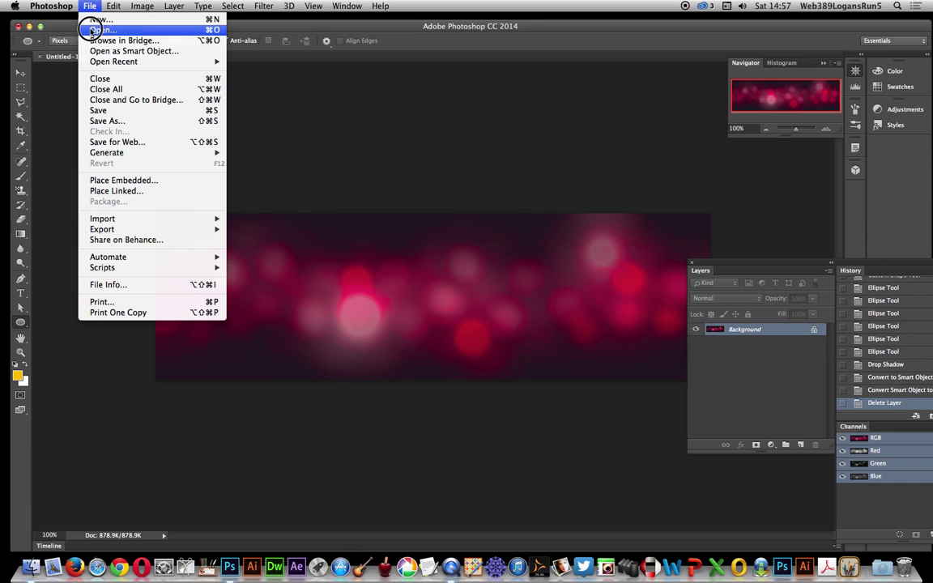
click(127, 192)
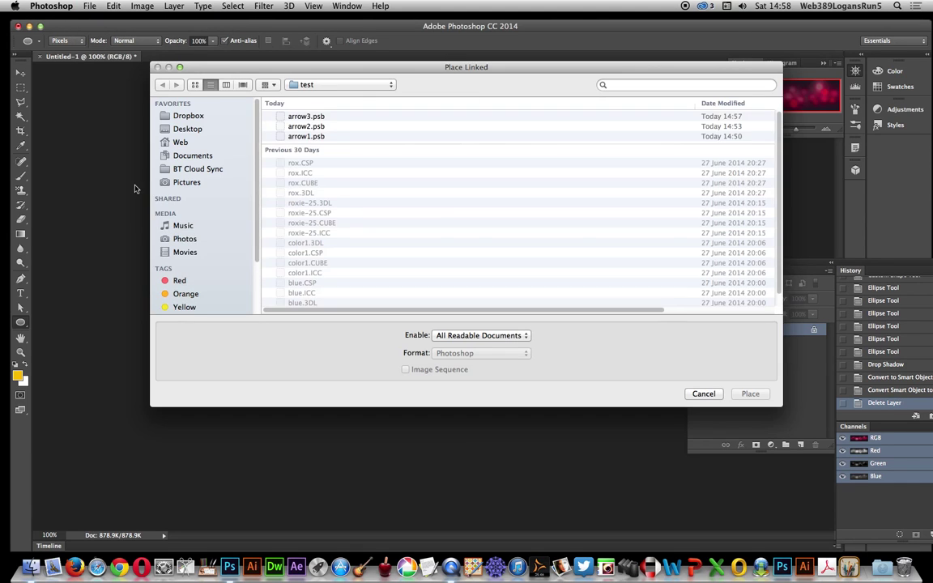
click(305, 116)
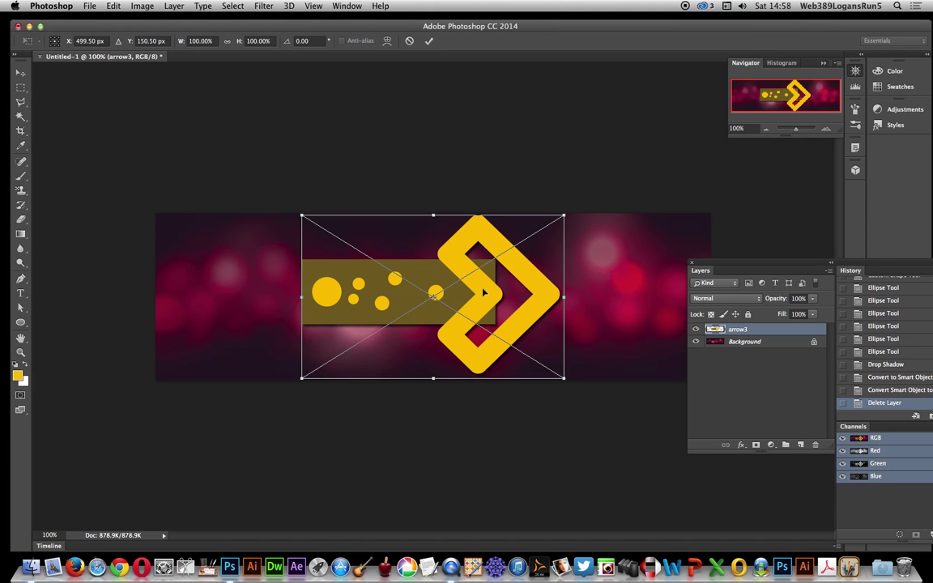
drag(449, 250, 341, 269)
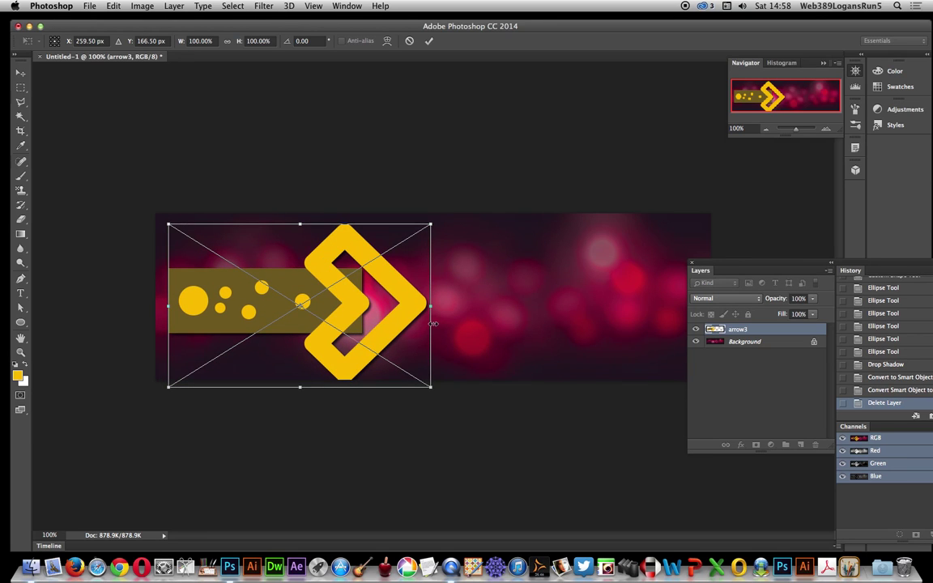
drag(430, 388, 351, 338)
drag(370, 300, 335, 293)
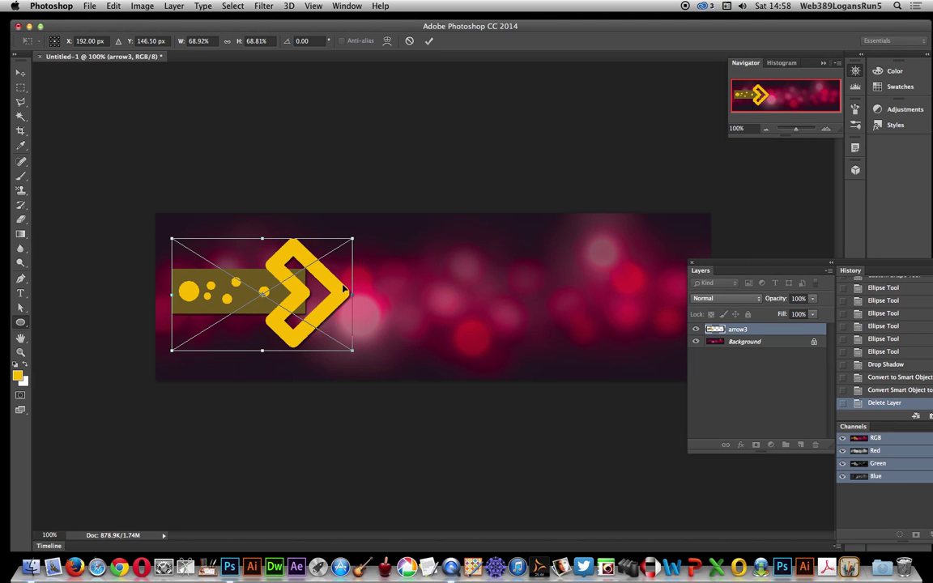
key(Return)
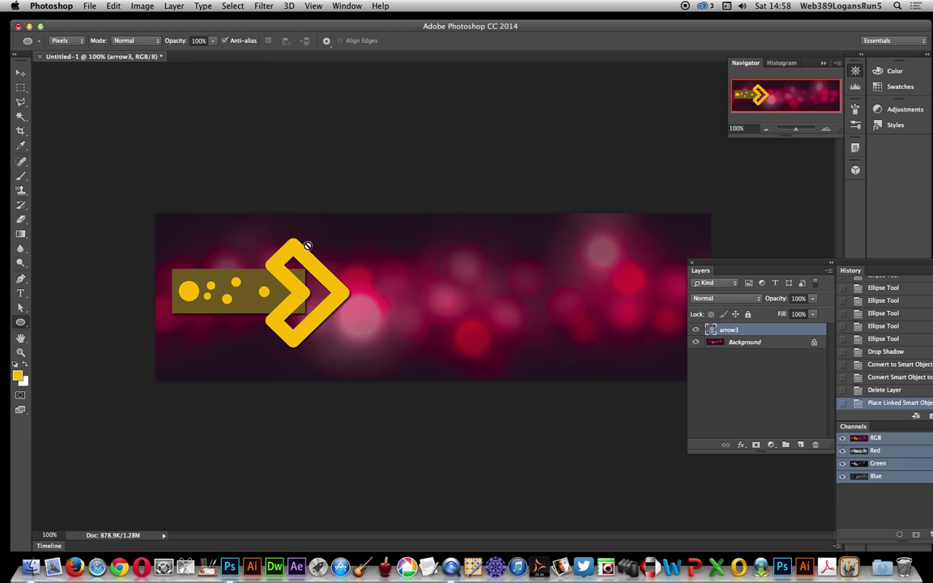
Step: Duplicate the arrow rightward into arrow3 copy and arrow3 copy 2, spacing three arrows across the banner
click(21, 73)
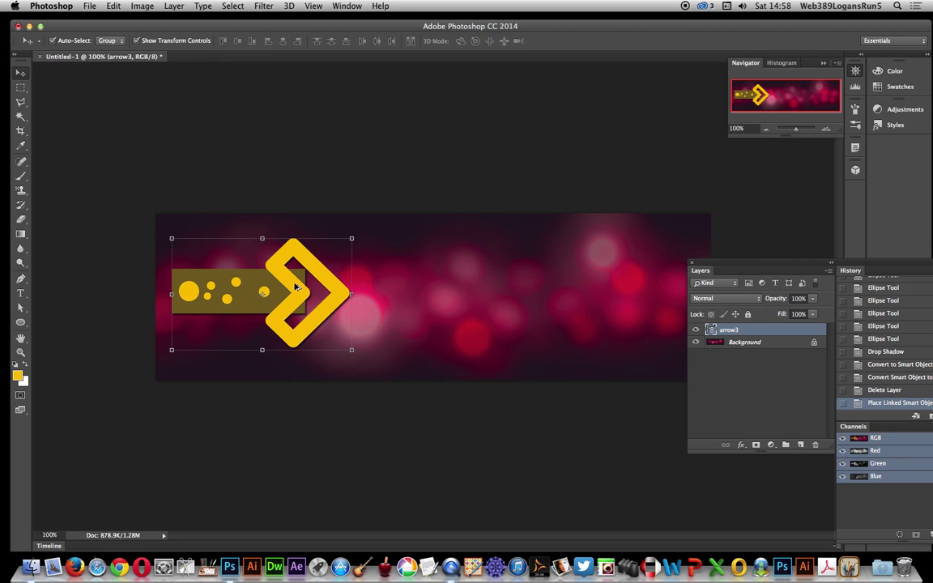
drag(333, 294, 625, 283)
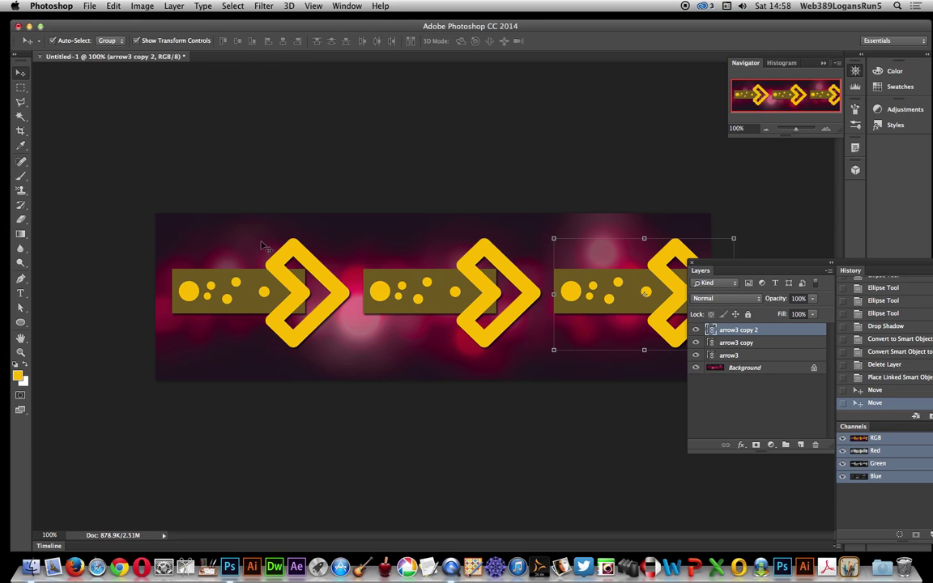
click(351, 6)
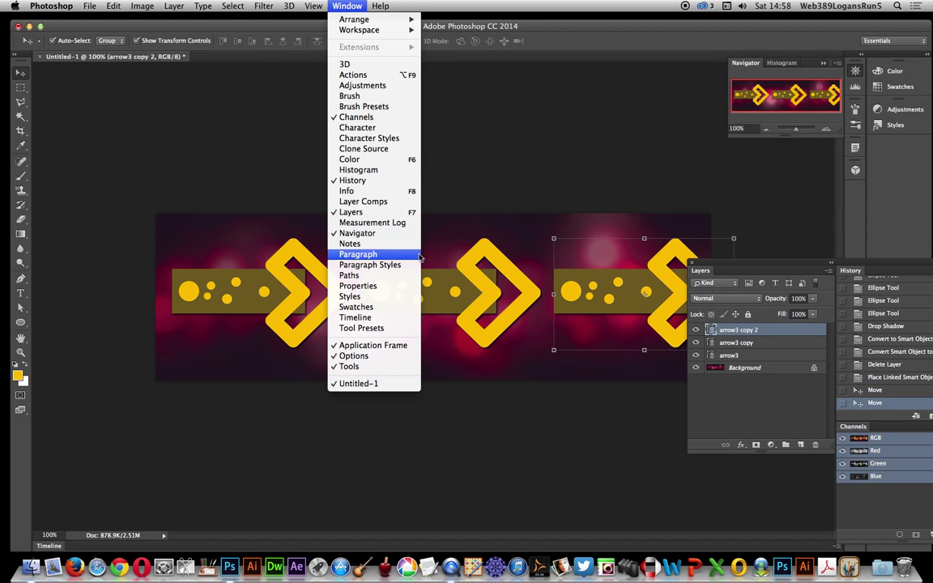
Step: Open the arrow3.psb source via Edit Contents and shrink the arrow to about 76%
click(390, 287)
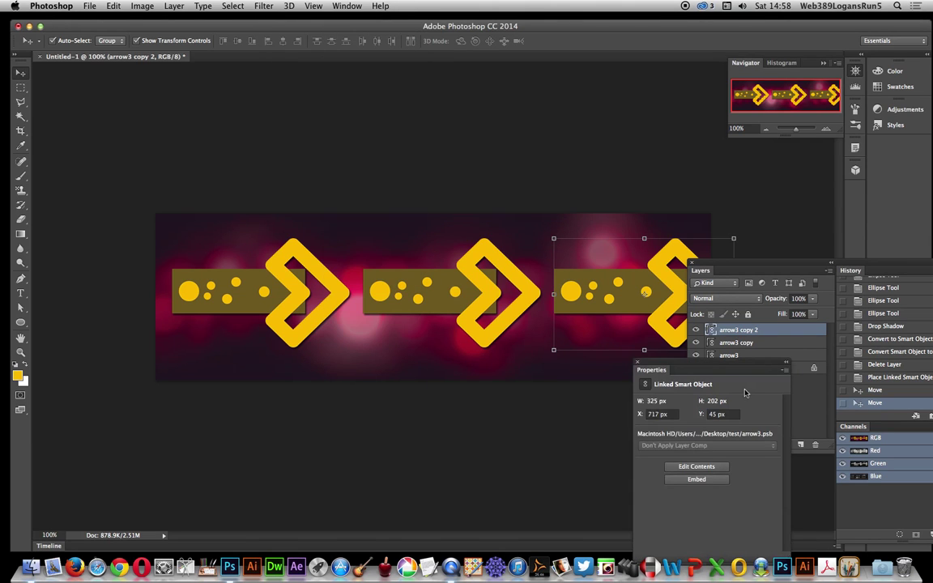
click(688, 467)
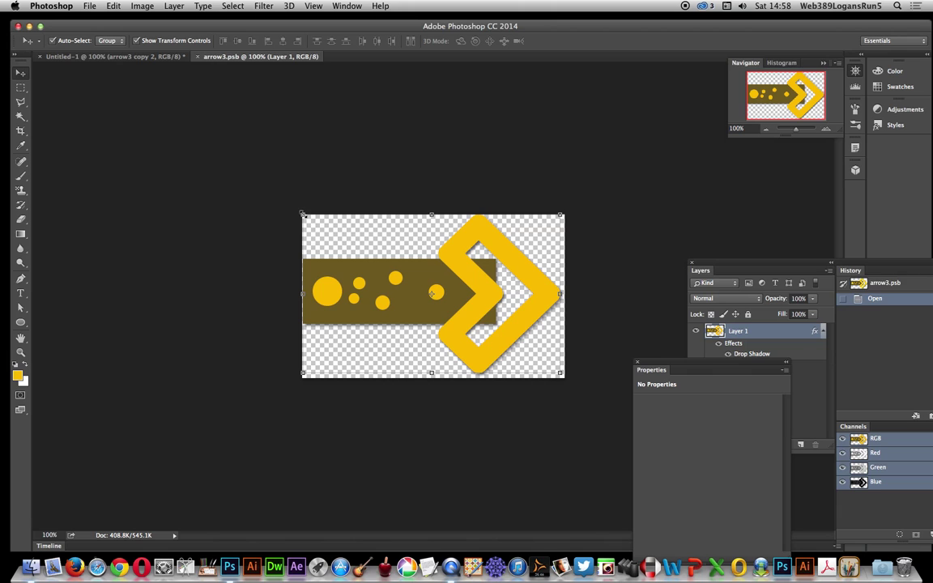
drag(302, 215, 379, 285)
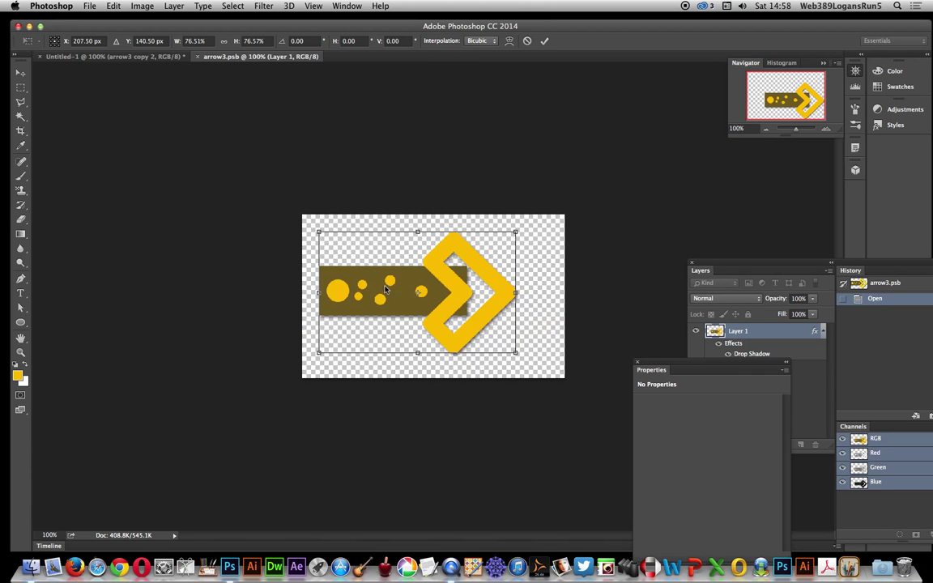
key(Return)
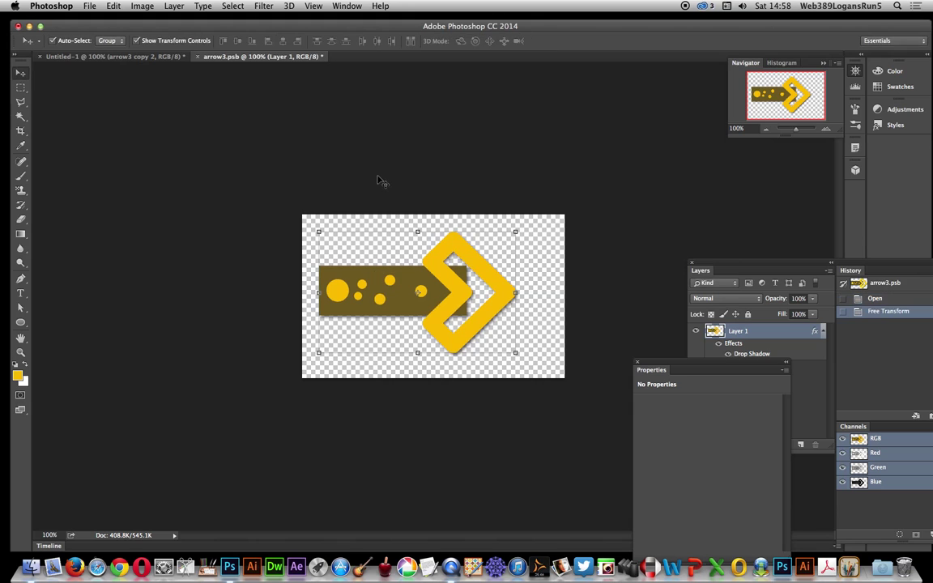
Step: Apply a Gaussian Blur with a 6.6-pixel radius to the arrow
click(265, 6)
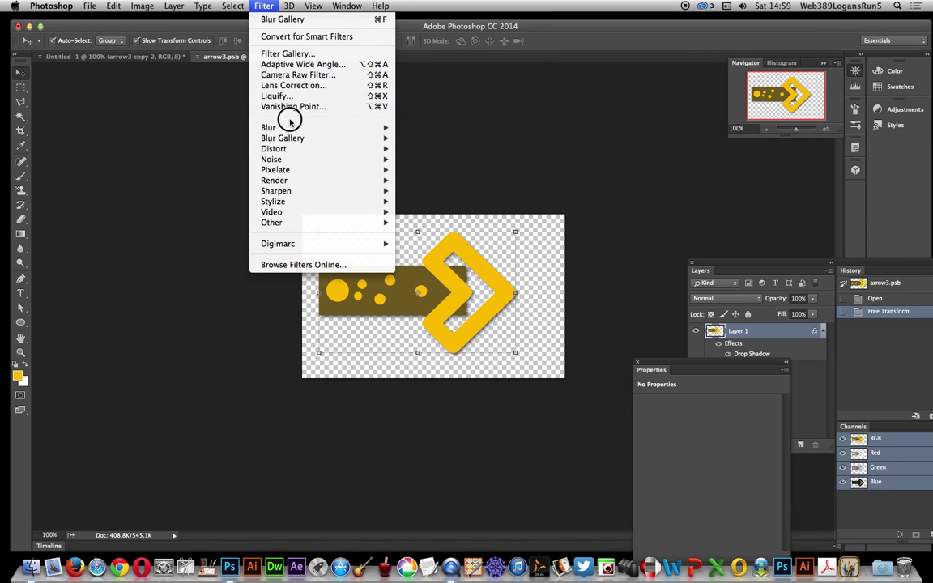
mouse_move(332, 129)
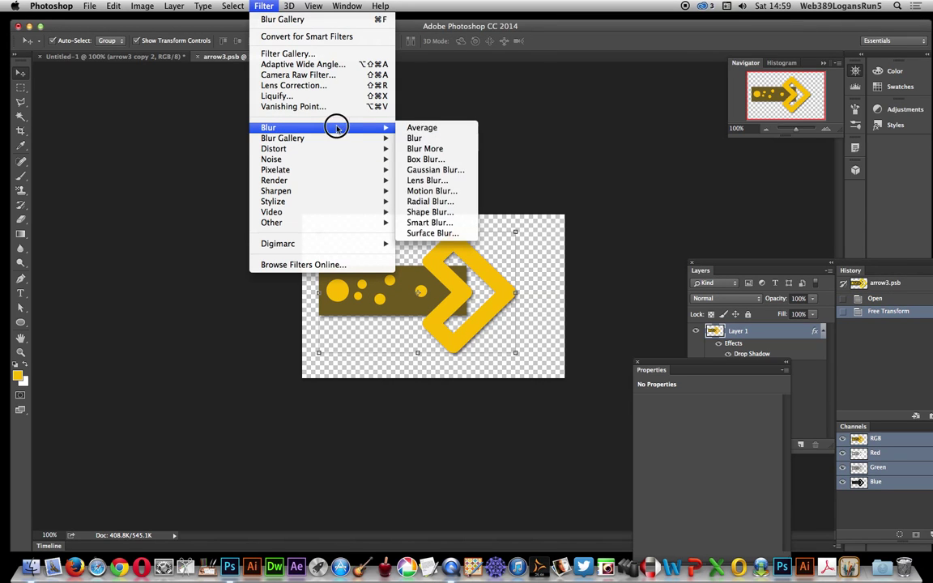
click(430, 171)
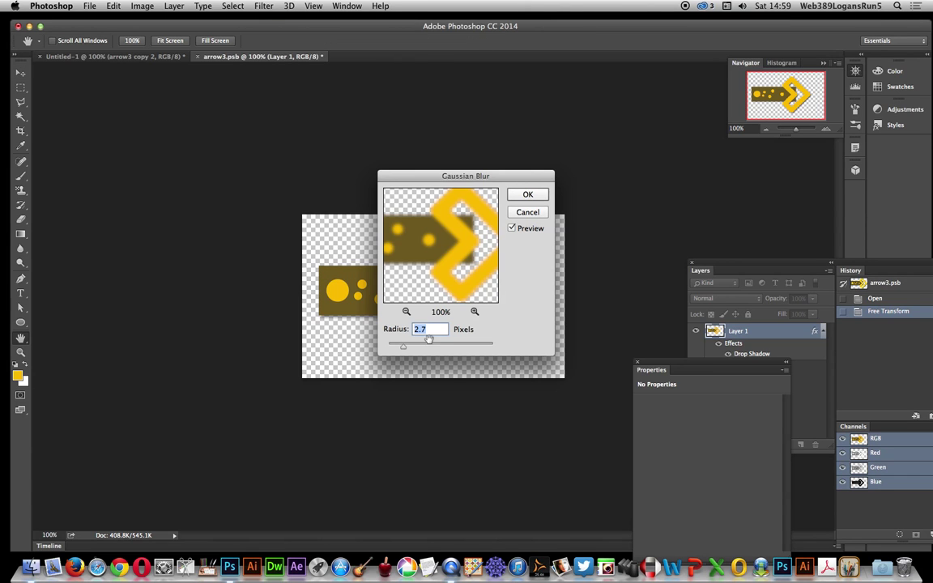
drag(403, 346, 421, 347)
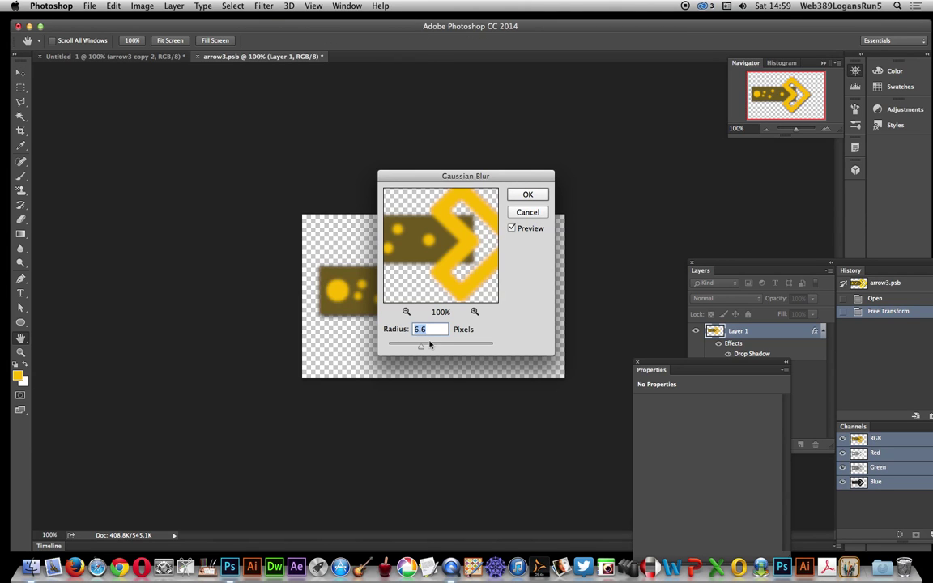
click(527, 195)
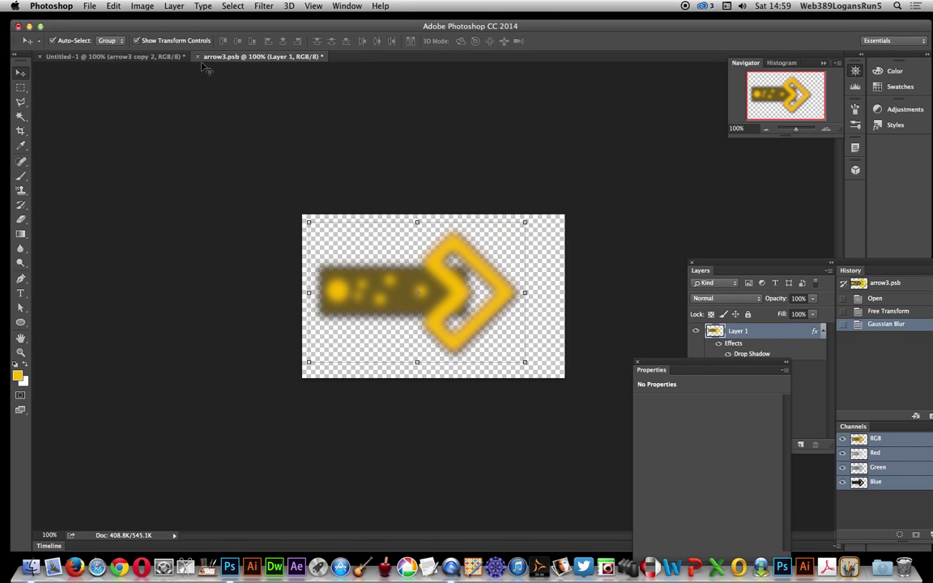
Step: Save and close arrow3.psb so the three linked arrows in Untitled-1 update
click(550, 195)
key(super+w)
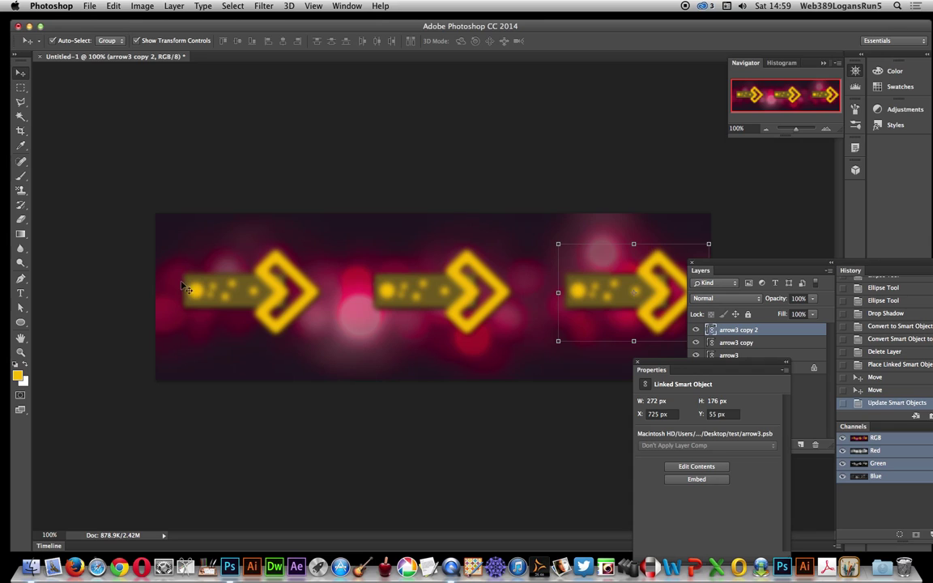